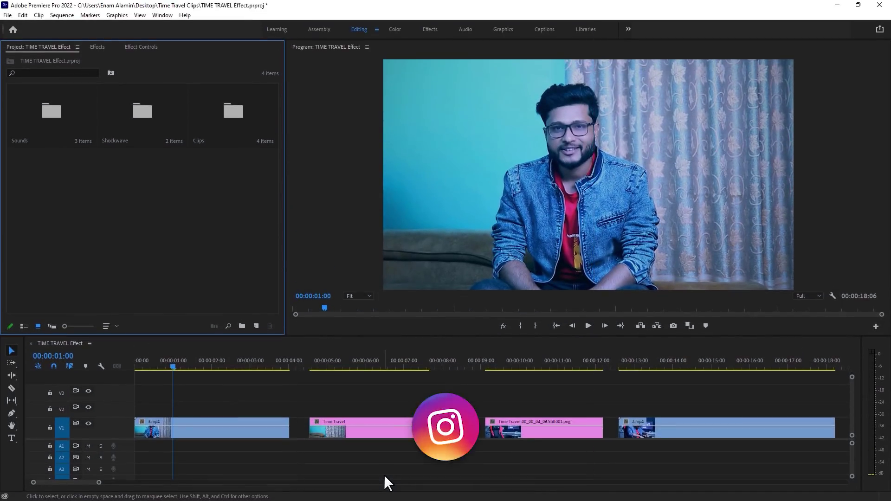
Preview the sequence across the Time Travel, still frame and 2.mp4 clips
drag(185, 364, 290, 382)
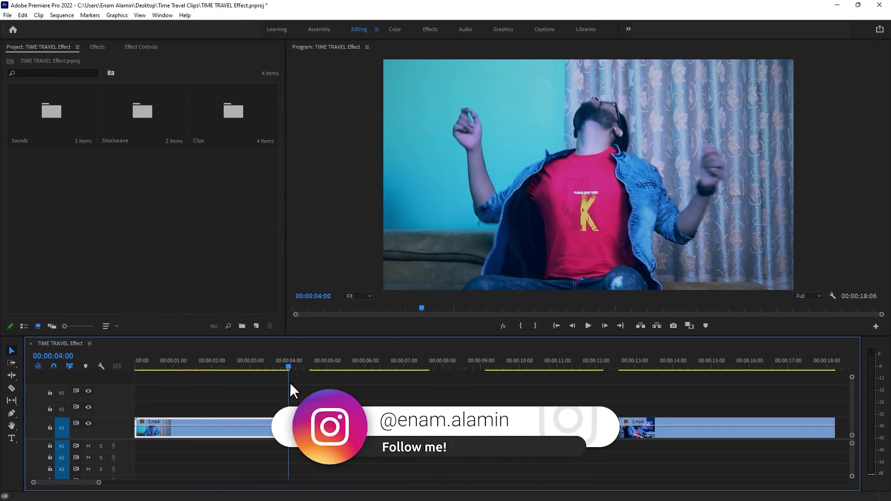
click(372, 360)
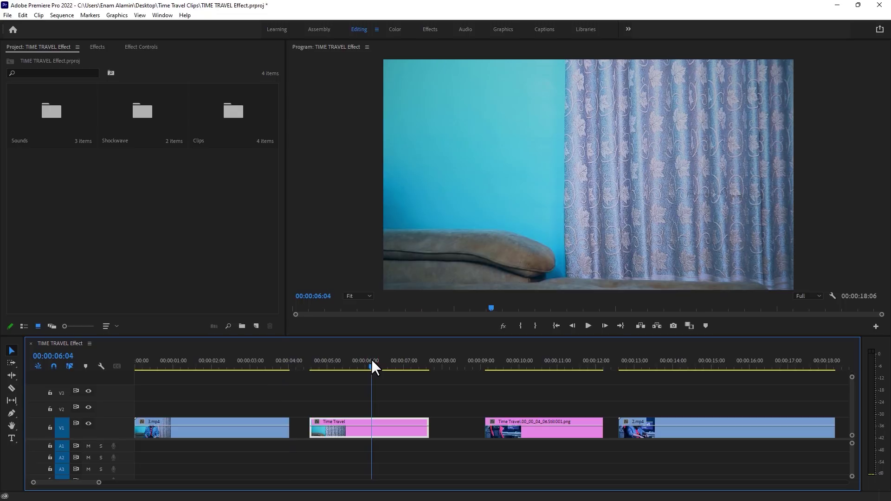
click(546, 363)
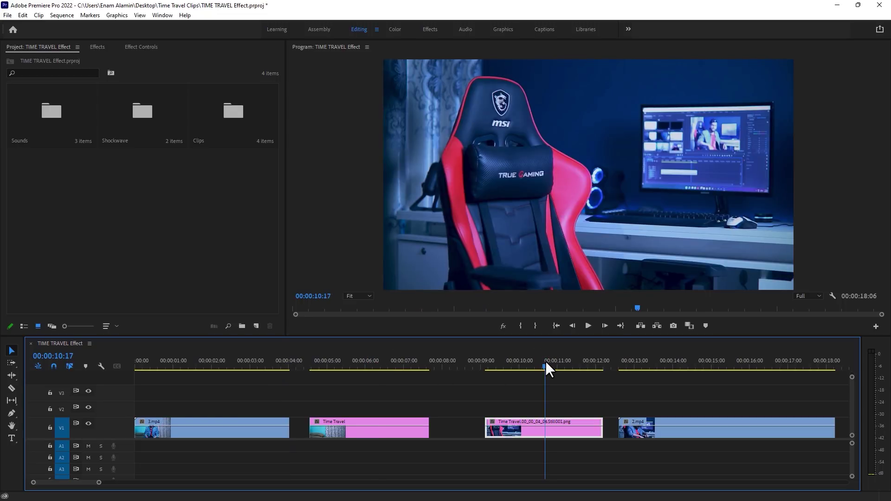
click(620, 364)
key(space)
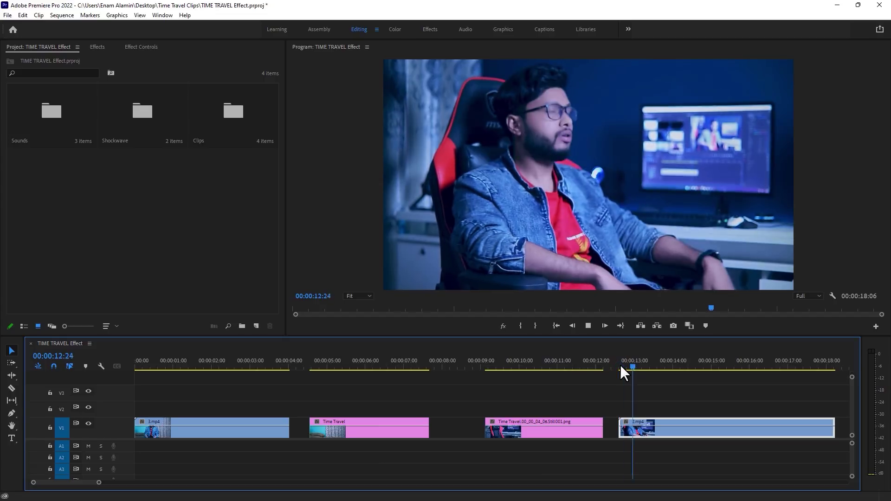
key(space)
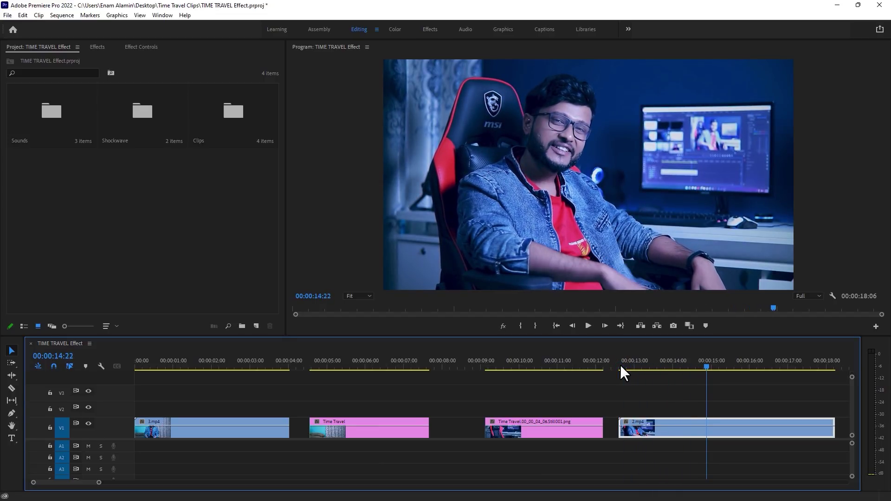
Split the Time Travel clip at 04:22 and delete the right-hand piece
click(260, 364)
drag(96, 483, 88, 485)
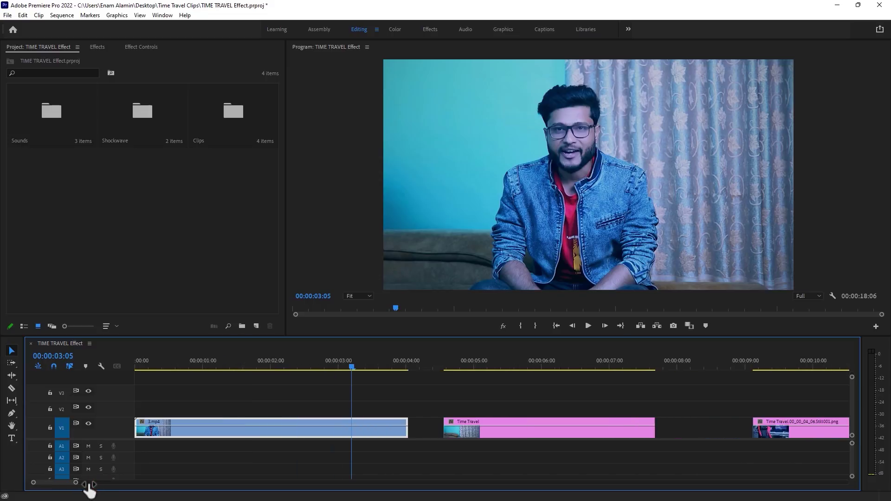
drag(351, 363, 403, 370)
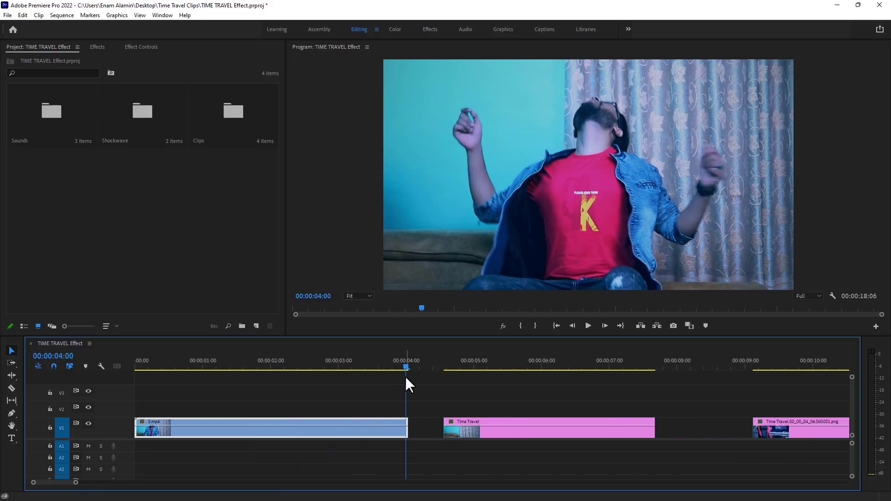
click(445, 366)
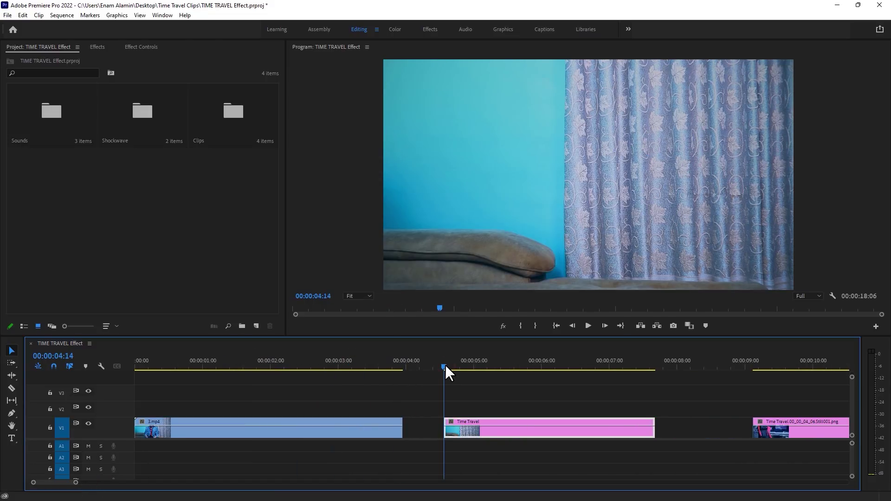
key(Right)
key(Right)
key(Right)
key(Right)
key(Right)
key(Right)
key(Right)
key(Right)
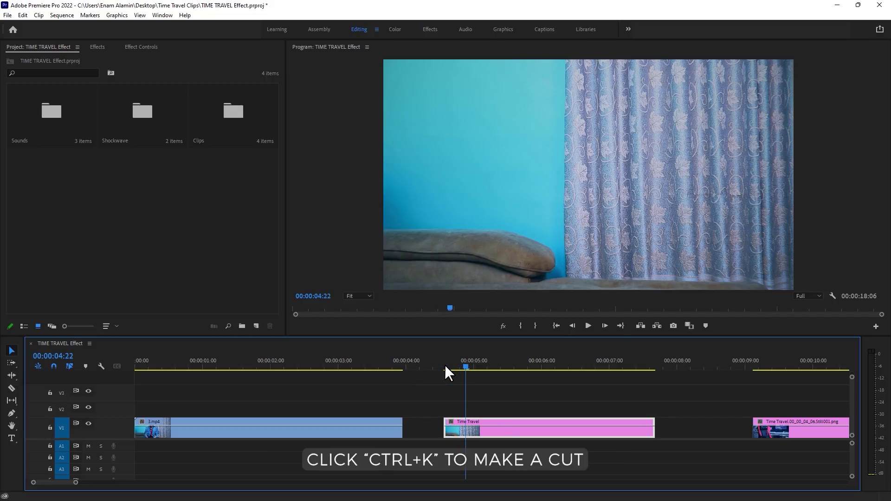
key(ctrl+k)
click(509, 428)
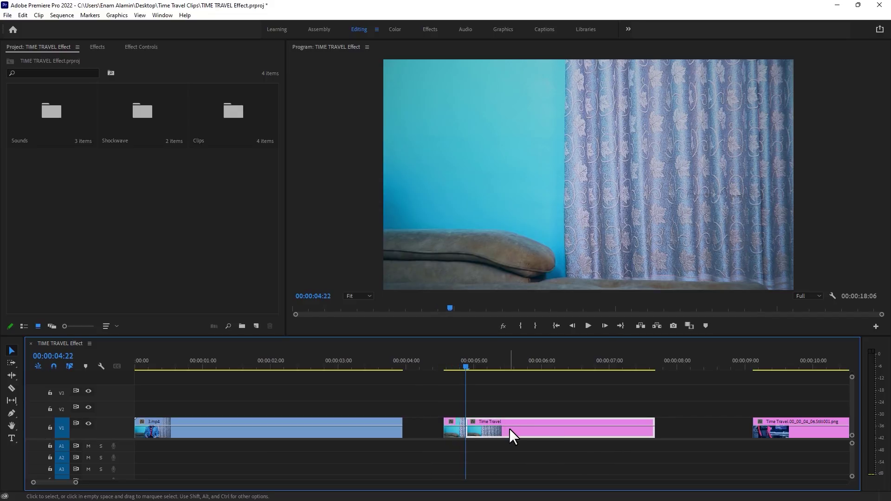
key(Delete)
Move the short Time Travel piece onto V2, starting at 00:00:03:19 above 3.mp4
drag(457, 433, 407, 411)
drag(398, 361, 404, 361)
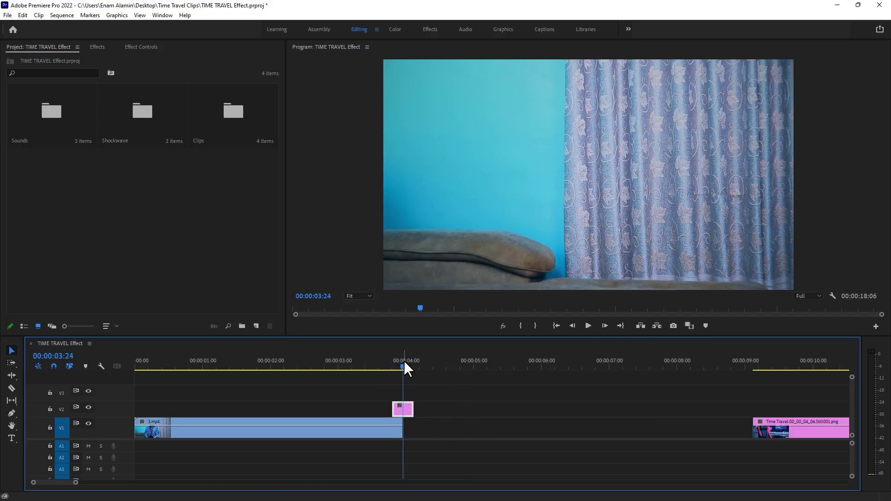
key(Left)
key(Left)
key(Left)
key(Left)
key(Left)
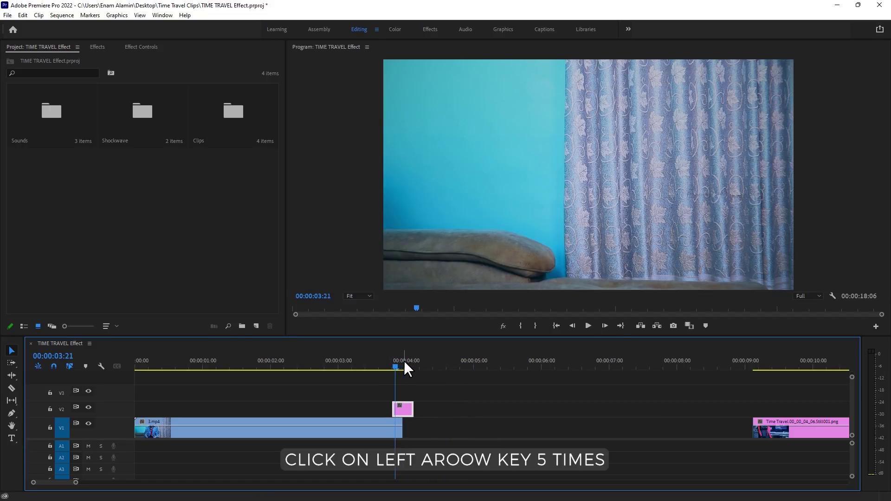
drag(402, 408, 401, 413)
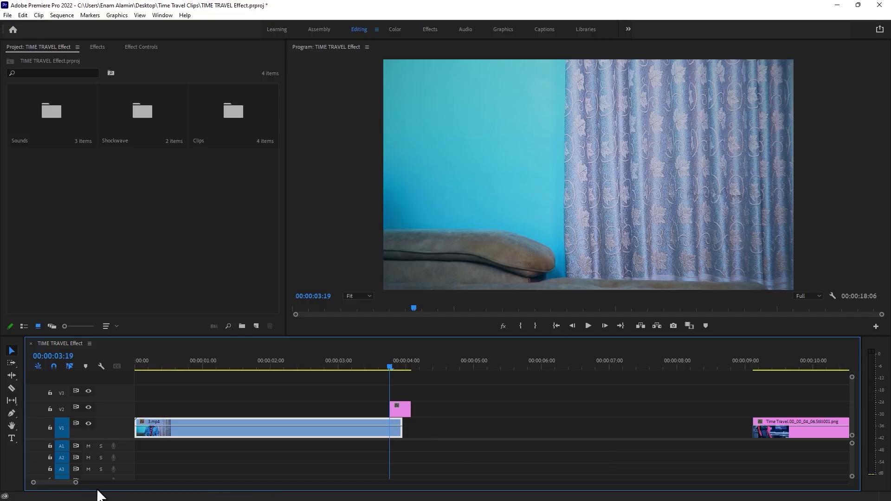
drag(77, 483, 59, 487)
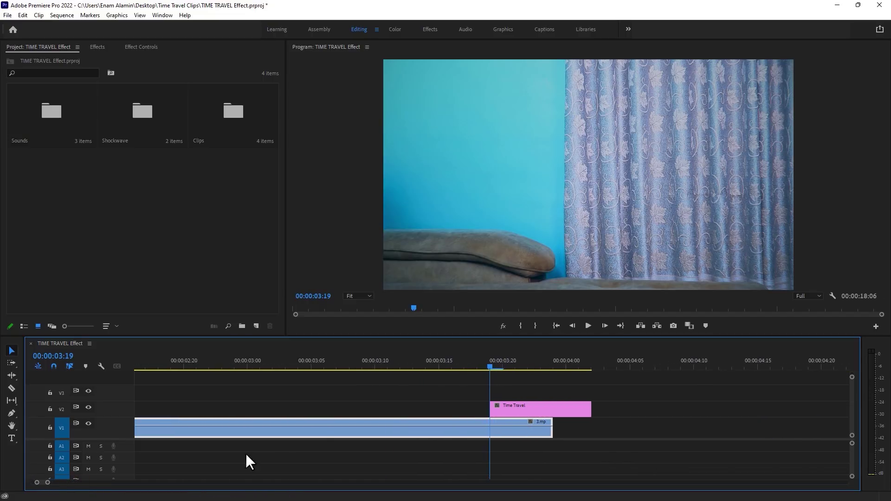
Keyframe the V2 Time Travel clip's Opacity at 0% at 03:19
click(450, 367)
drag(450, 368, 494, 400)
click(509, 411)
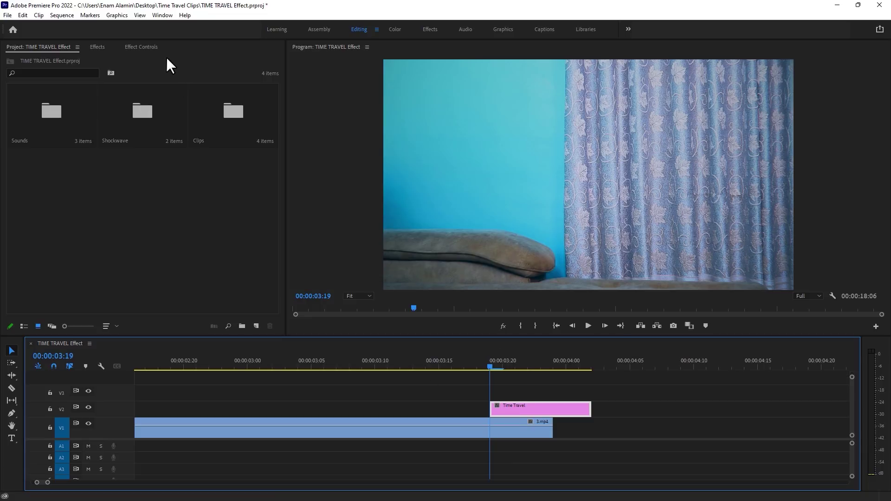
click(155, 47)
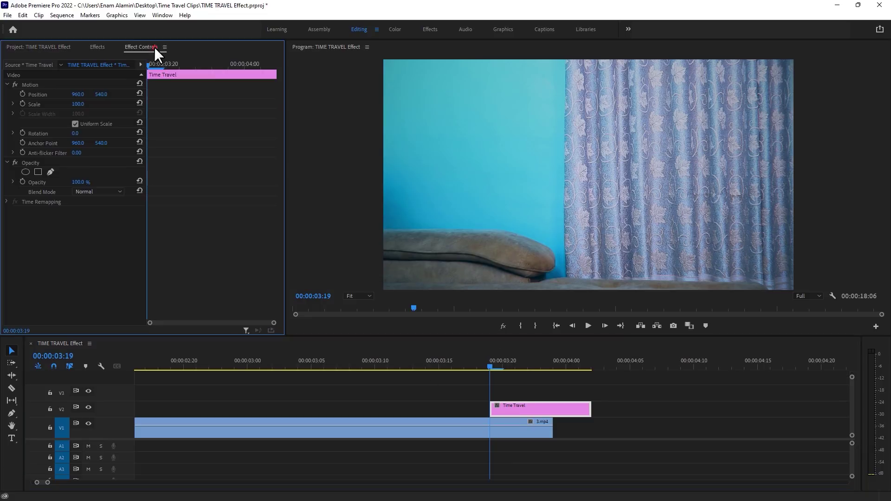
click(40, 160)
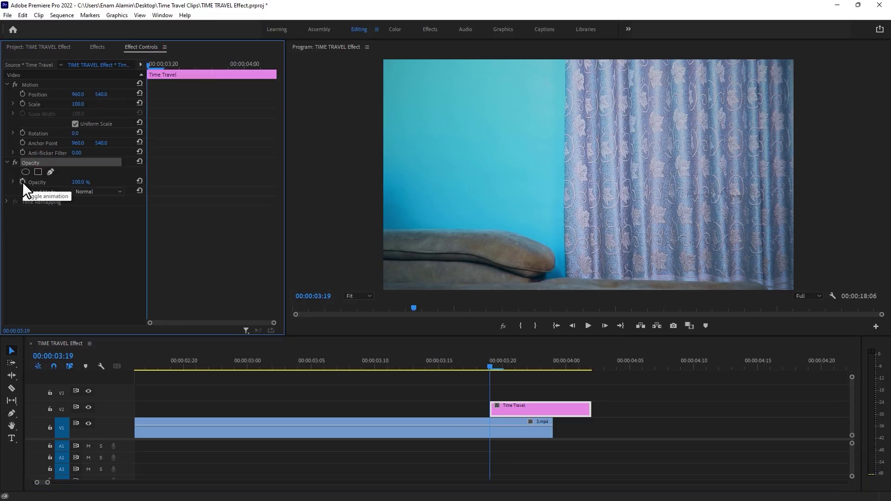
click(22, 182)
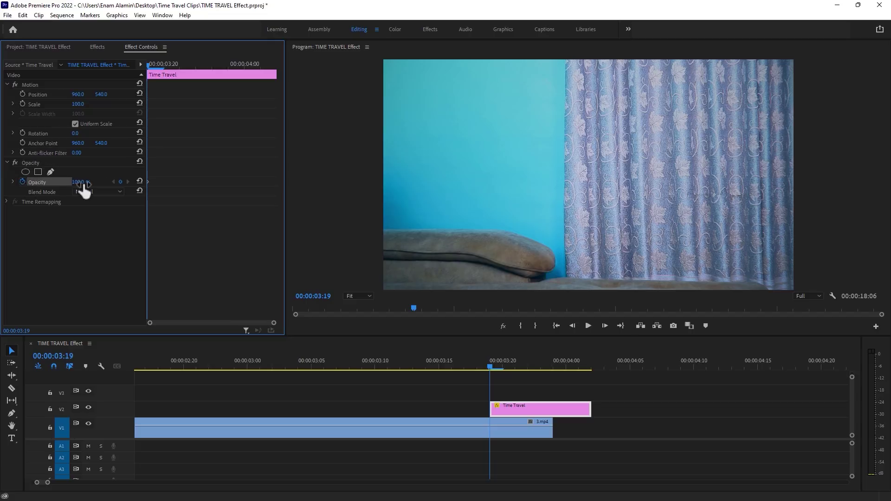
drag(83, 183, 37, 184)
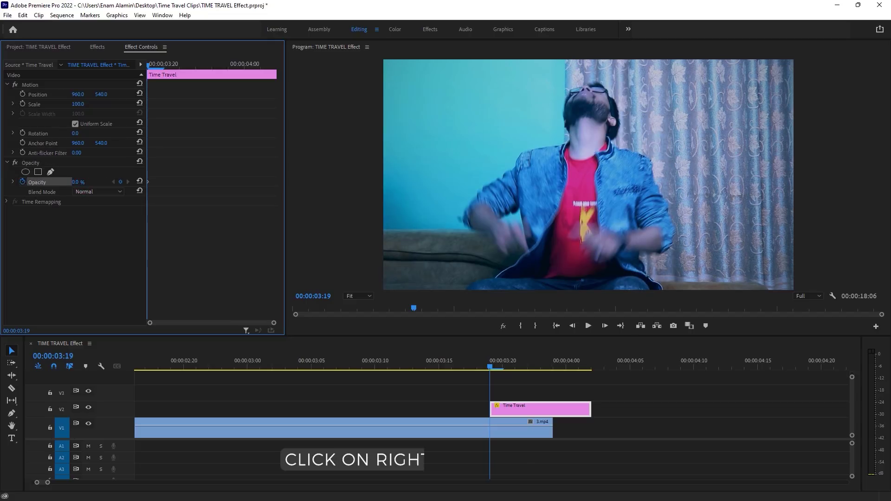
Add a 100% Opacity keyframe five frames later at 03:24 and check the fade
key(Right)
key(Right)
key(Right)
key(Right)
key(Right)
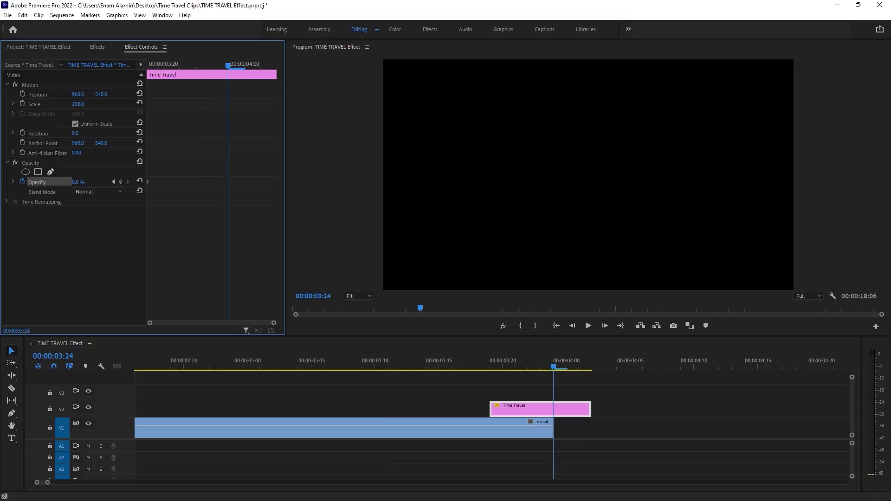
click(78, 182)
text(100)
key(Return)
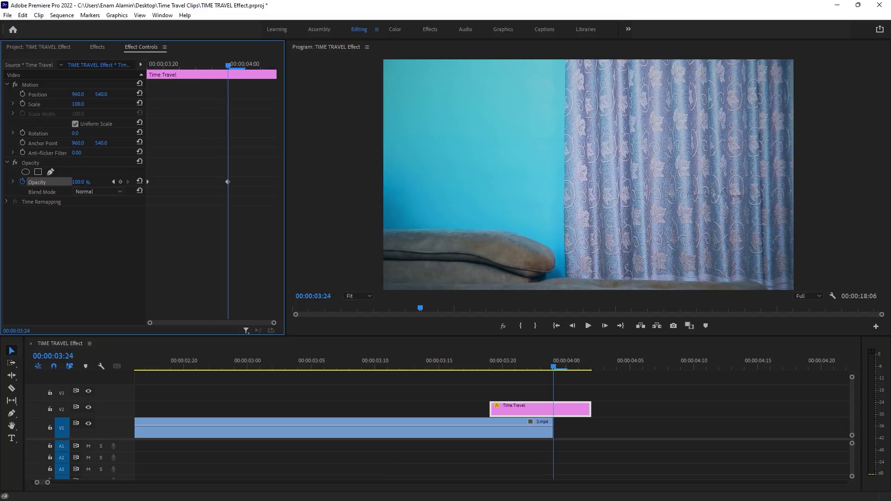
drag(504, 367, 565, 393)
Move the still frame onto V2, split off and delete the extra piece, and shift it four frames earlier
key(minus)
key(minus)
key(minus)
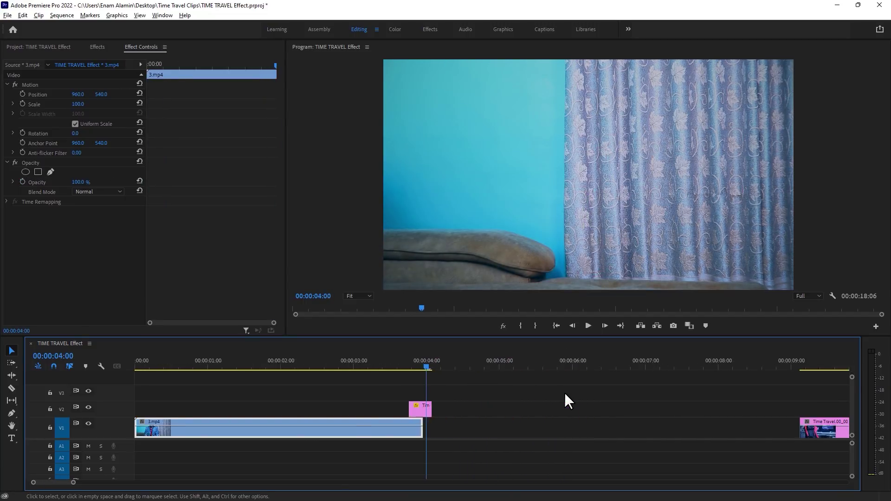
drag(657, 428, 408, 417)
key(equal)
key(equal)
key(equal)
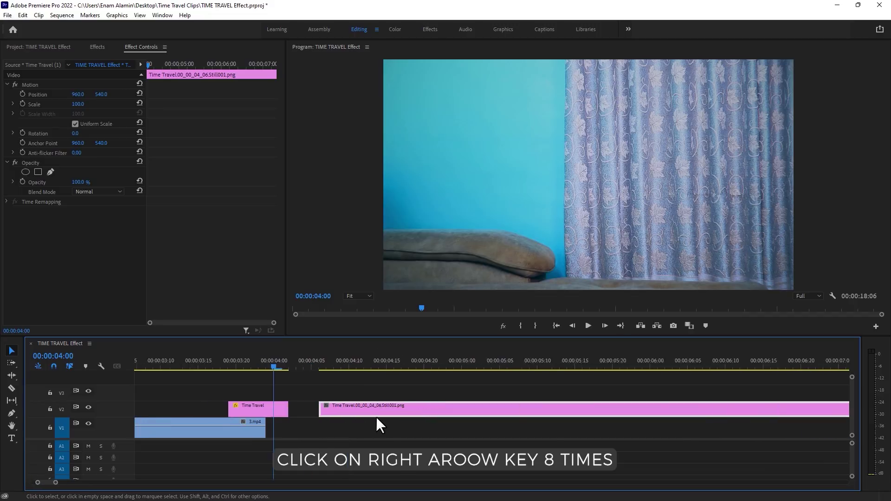
click(314, 364)
key(Right)
key(Right)
key(Right)
key(Right)
key(Right)
key(Right)
key(Right)
key(Right)
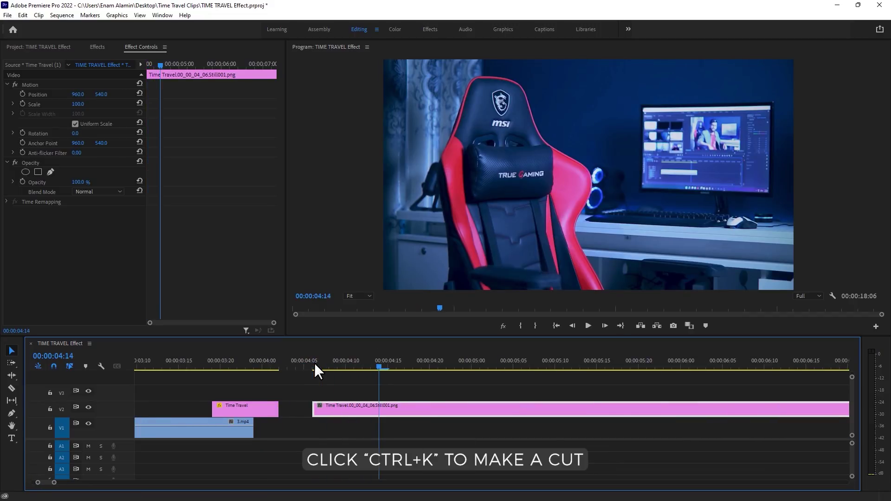
key(ctrl+k)
click(409, 407)
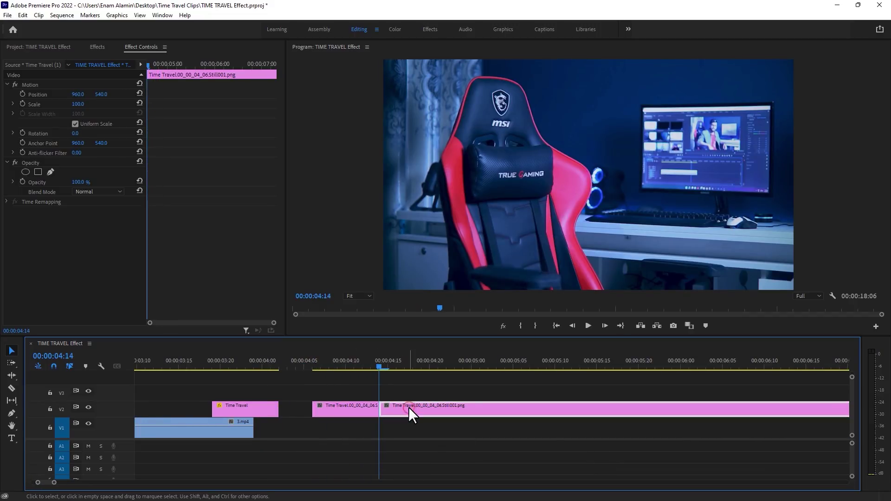
key(Delete)
mouse_move(342, 412)
mouse_down()
mouse_move(315, 410)
mouse_move(328, 413)
mouse_up()
Move 2.mp4 earlier on V1, just after the still frames, and park the playhead at 04:10
key(minus)
key(minus)
key(minus)
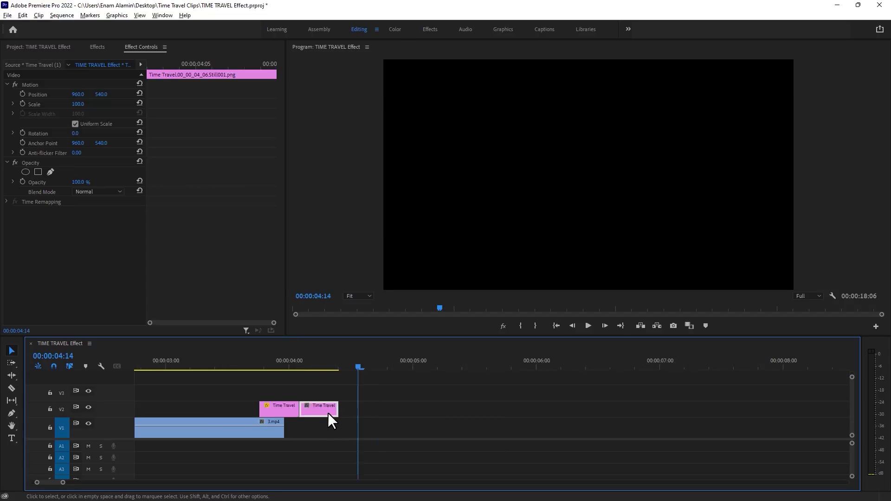
drag(752, 429, 349, 439)
drag(89, 483, 69, 483)
click(480, 367)
drag(482, 368, 479, 367)
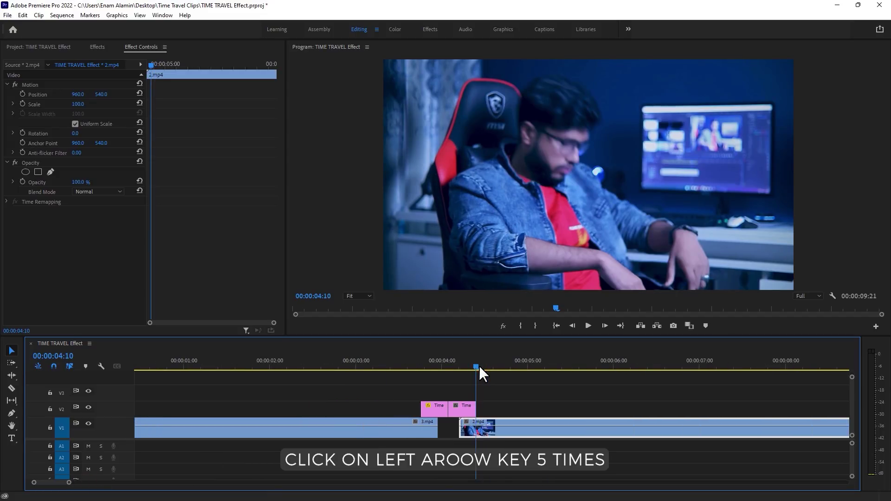
Keyframe the second still's Opacity from 100% down to 0% over five frames
key(Left)
key(Left)
key(Left)
key(Left)
key(Left)
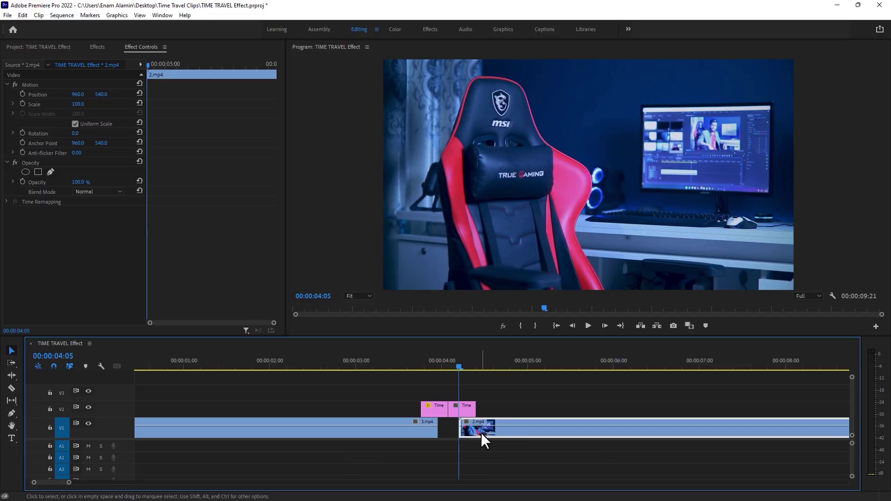
drag(480, 433, 480, 433)
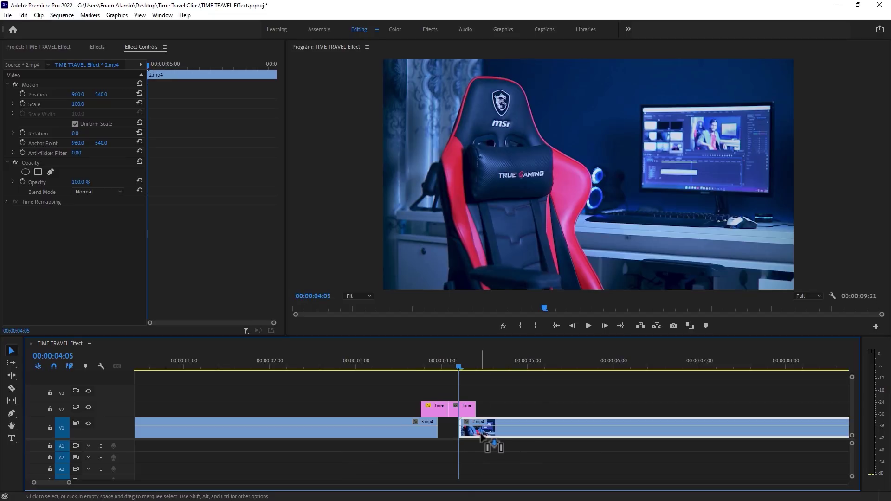
click(462, 411)
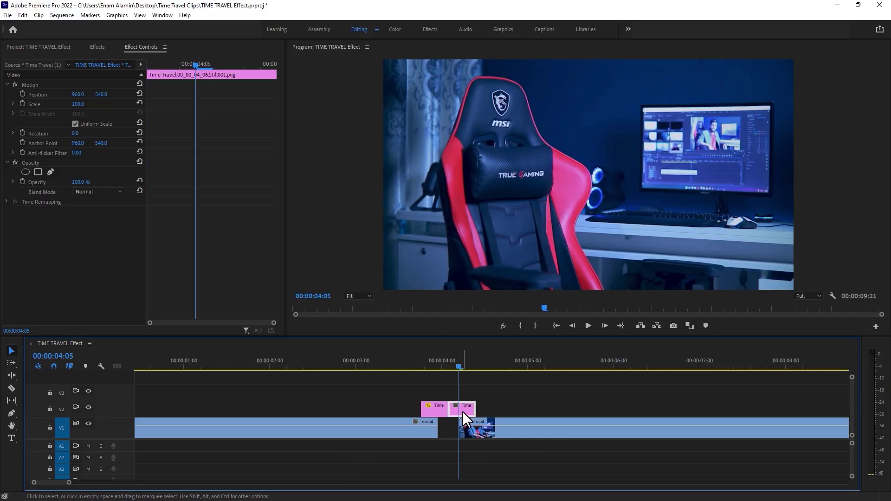
click(22, 182)
key(Right)
key(Right)
key(Right)
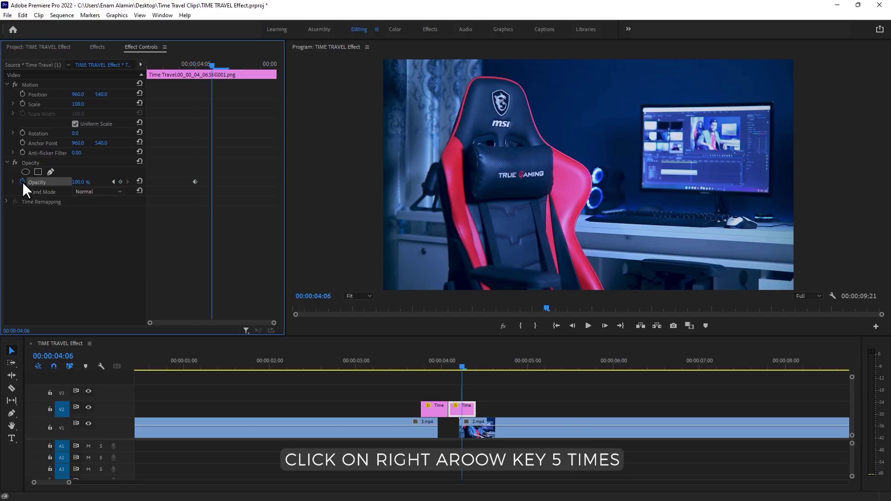
key(Right)
key(Right)
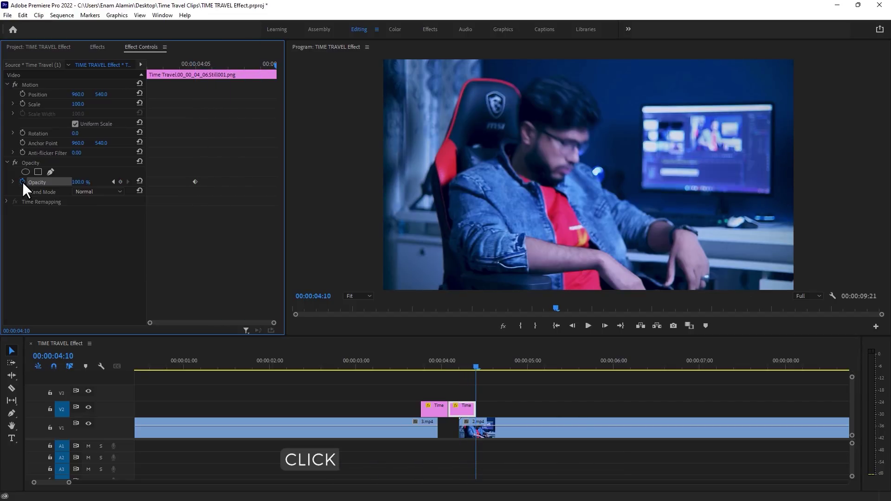
click(79, 182)
text(0)
key(Return)
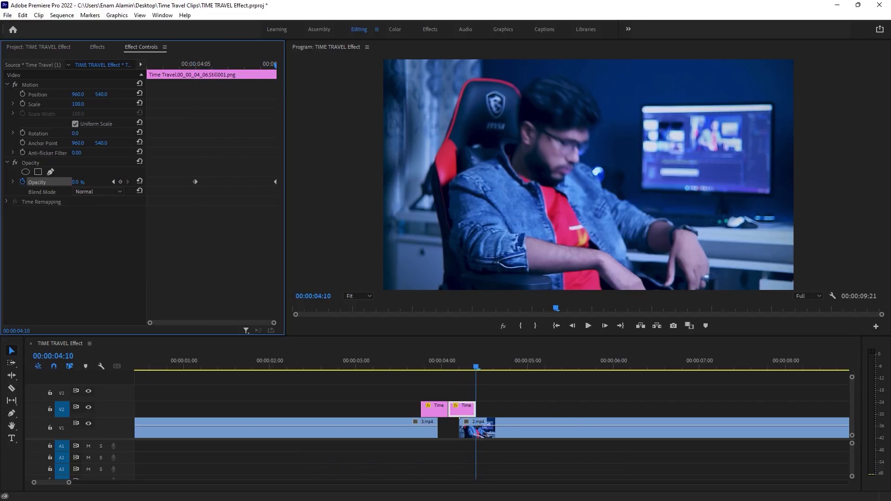
Play back the still frame fade between 03:15 and 04:02
drag(477, 367, 400, 403)
key(space)
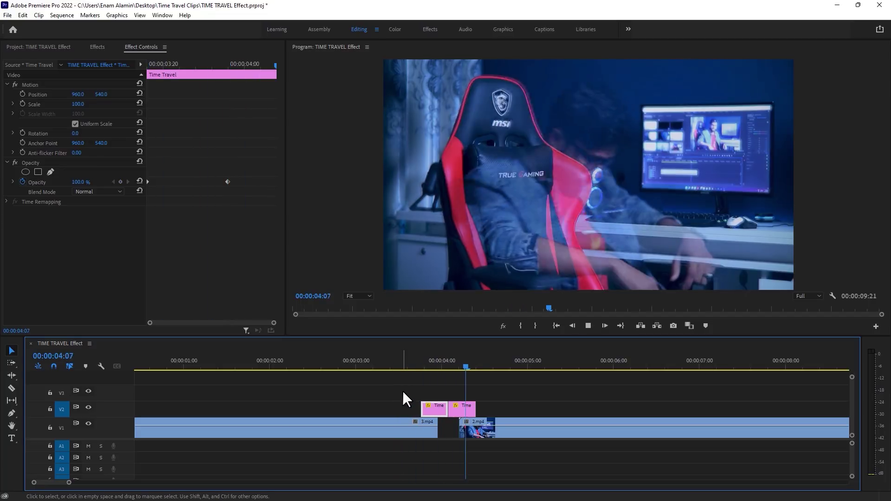
click(406, 363)
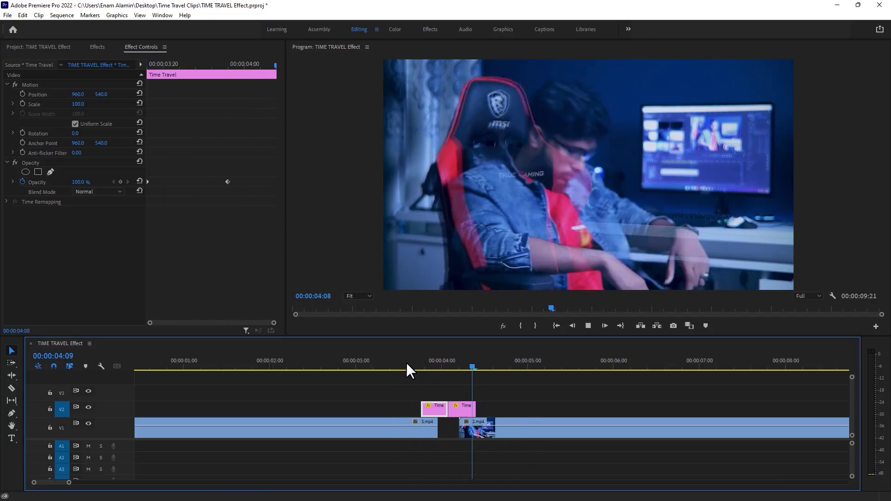
click(449, 362)
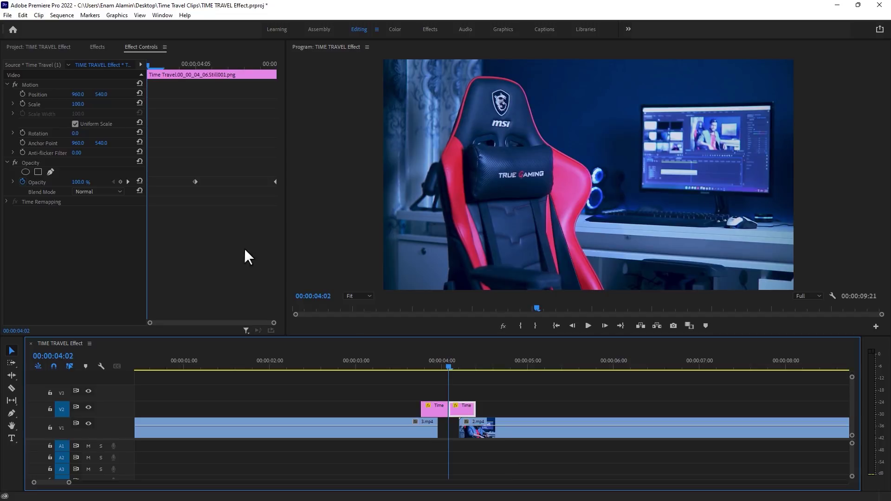
Save the project and open the Shockwave bin
key(ctrl+s)
click(60, 47)
double_click(141, 114)
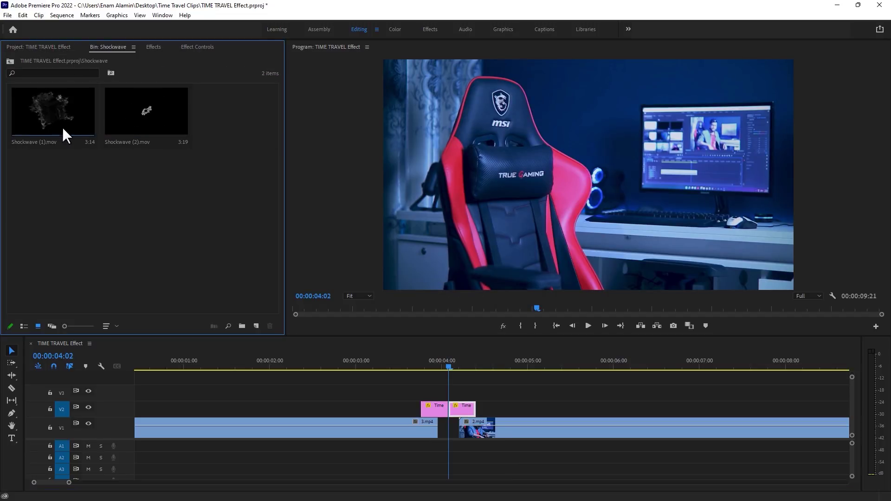
Place Shockwave (1).mov on V3, speed it to 600% (14 frames), and shift it seven frames earlier
drag(41, 118, 421, 392)
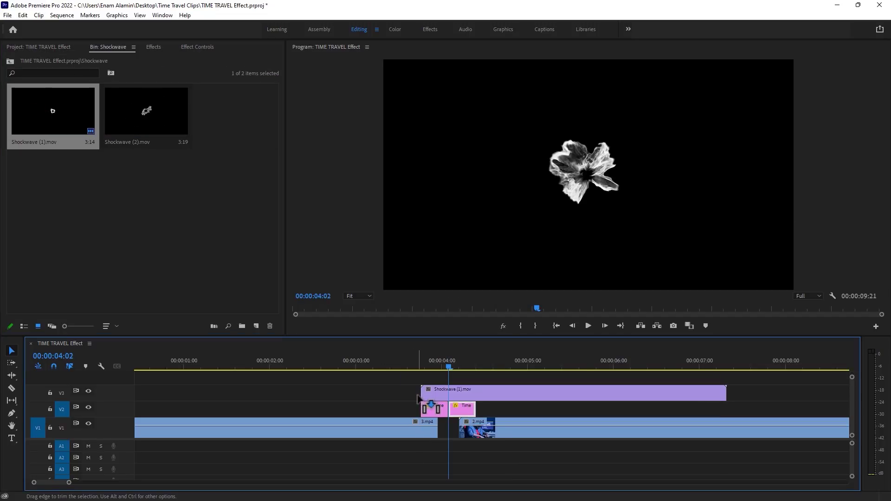
drag(450, 364, 480, 393)
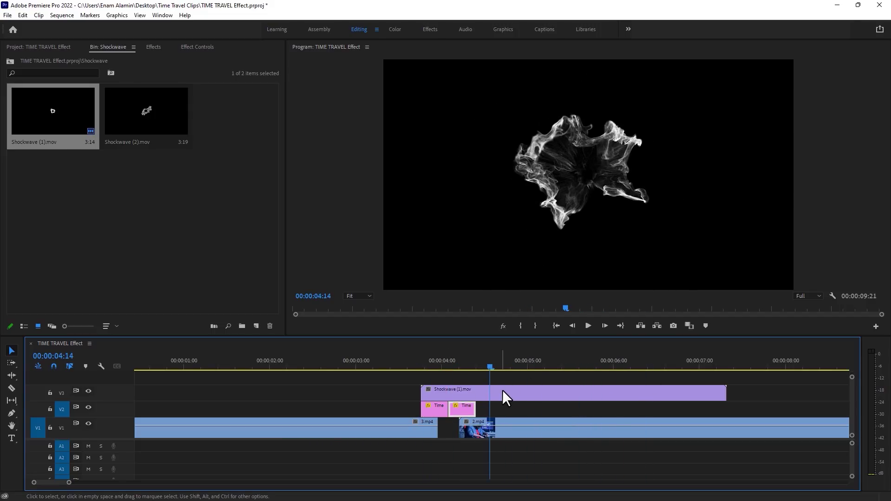
right_click(520, 391)
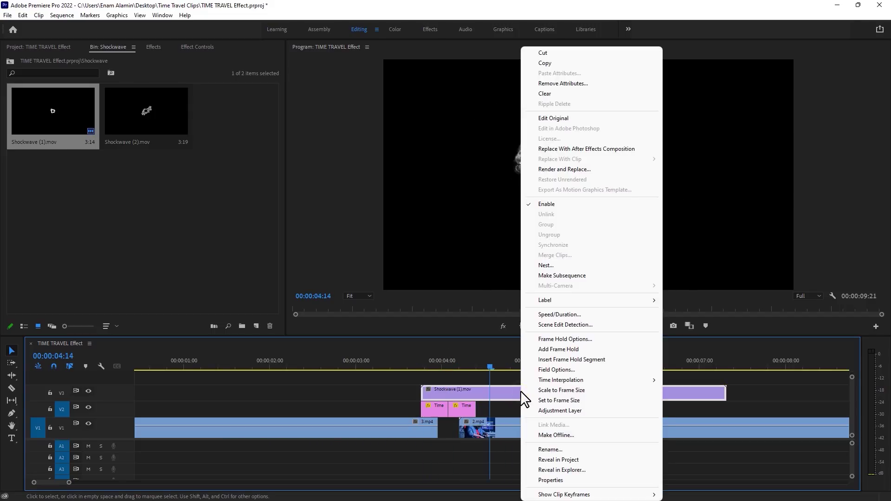
click(572, 315)
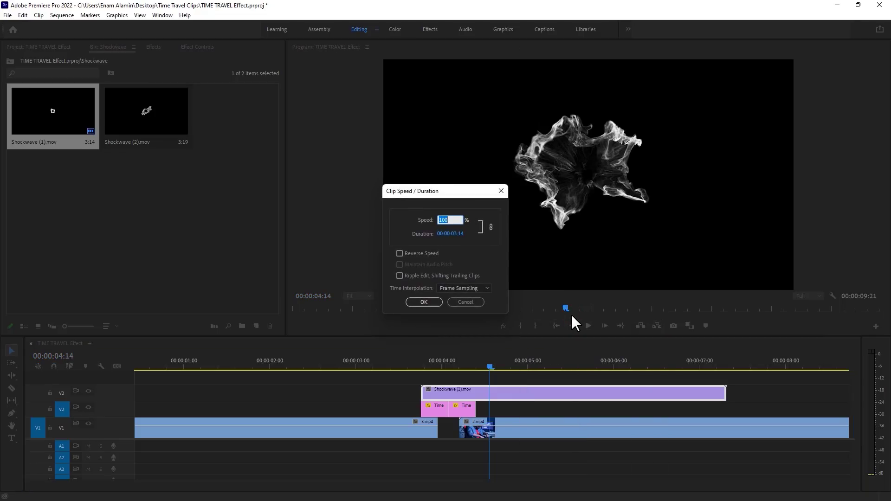
click(428, 302)
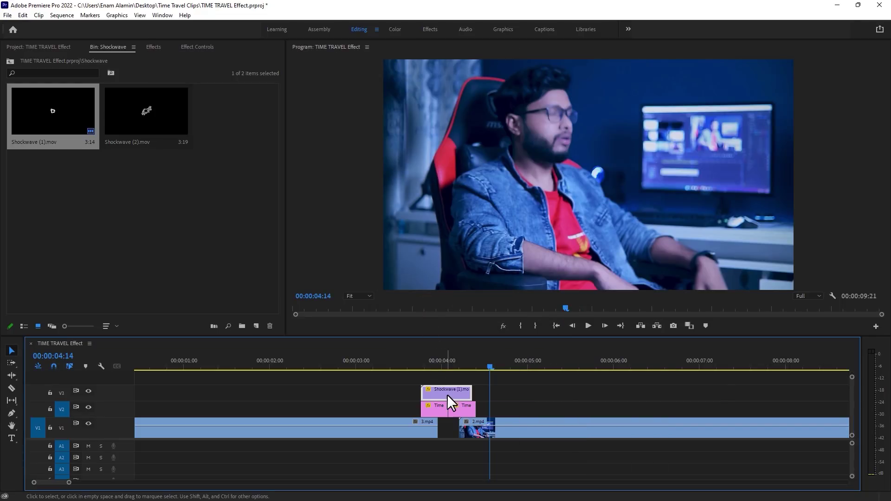
drag(447, 395, 426, 399)
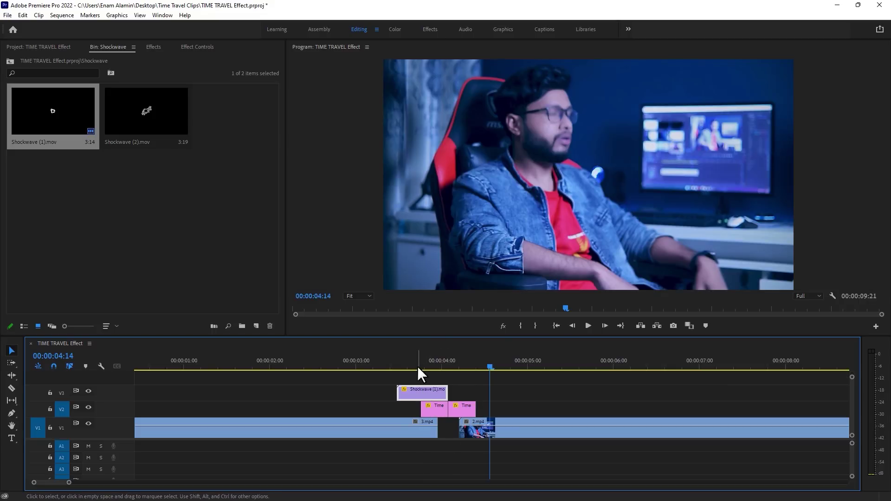
drag(416, 367, 409, 396)
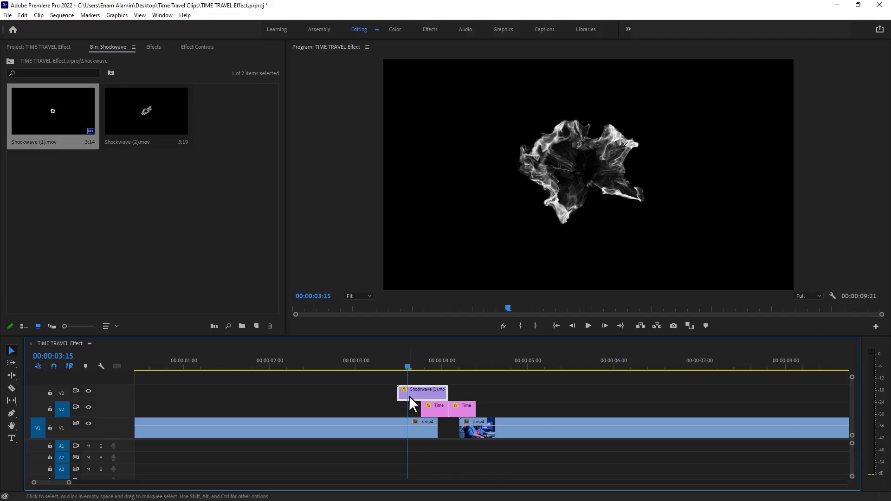
Set the shockwave's blend mode to Subtract and preview the smoke over the person
click(209, 47)
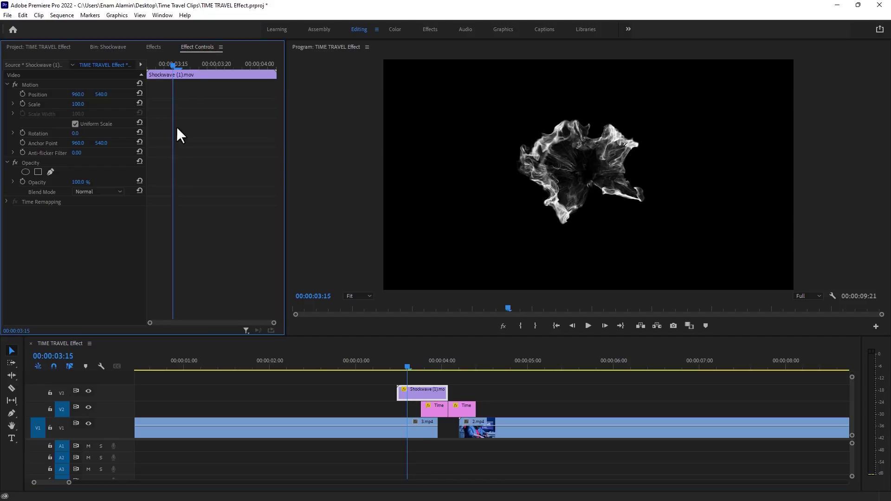
click(121, 192)
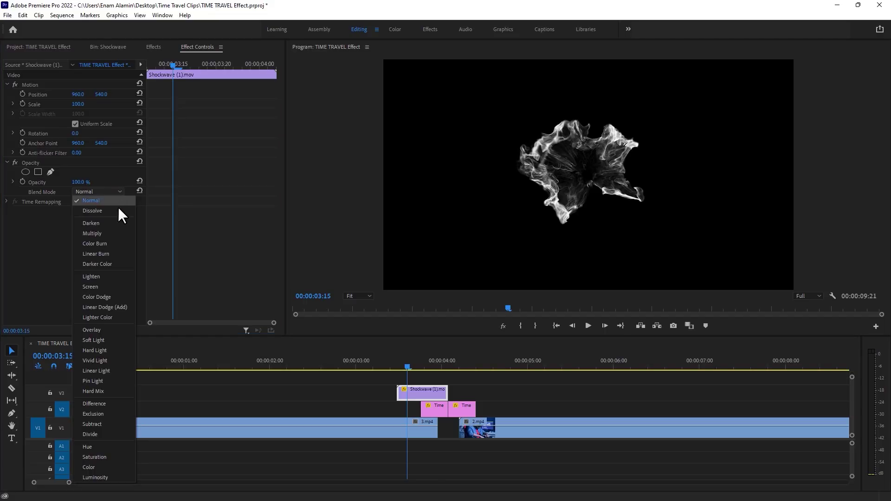
click(105, 425)
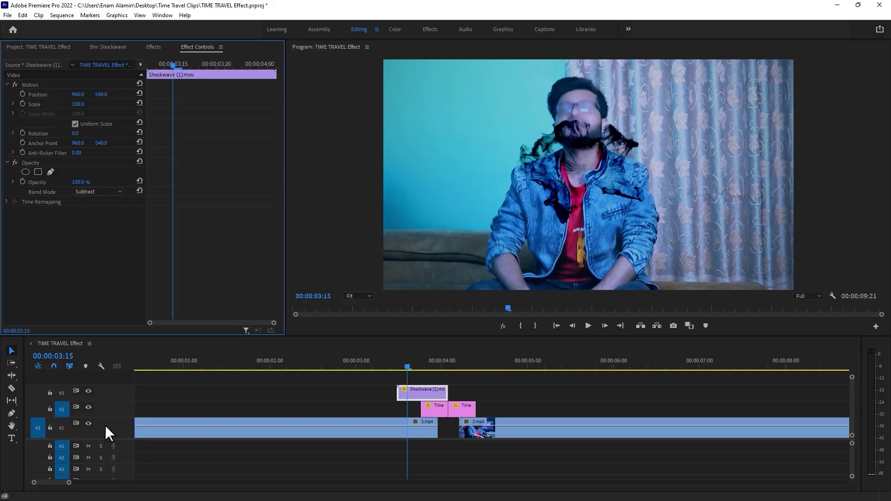
click(403, 367)
drag(402, 366, 417, 382)
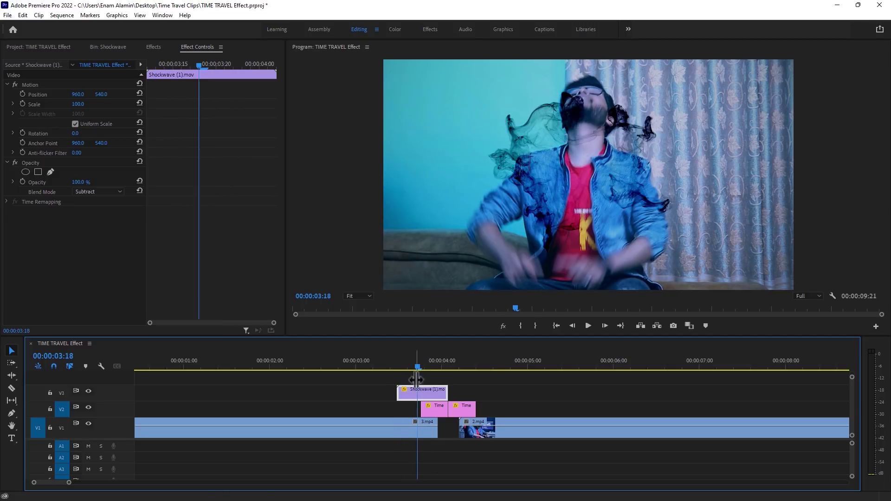
Scale the shockwave to 200% and position it at 936, 615
click(85, 111)
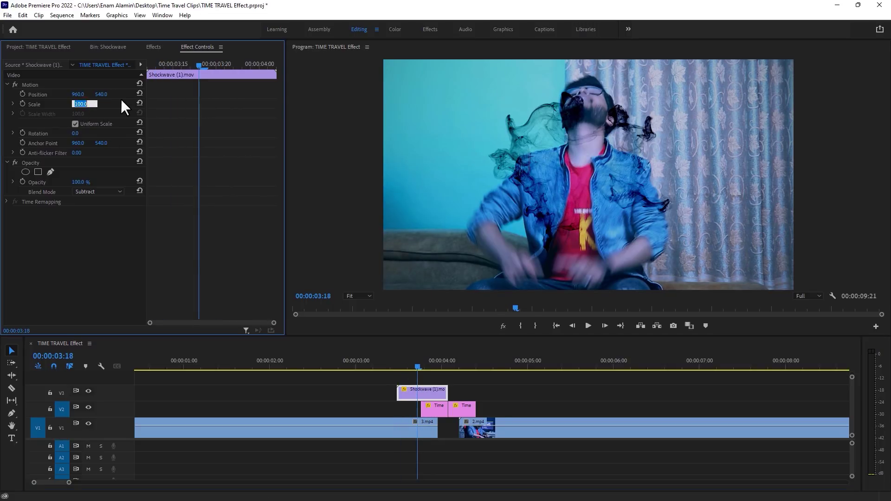
text(200)
key(Return)
drag(417, 367, 399, 368)
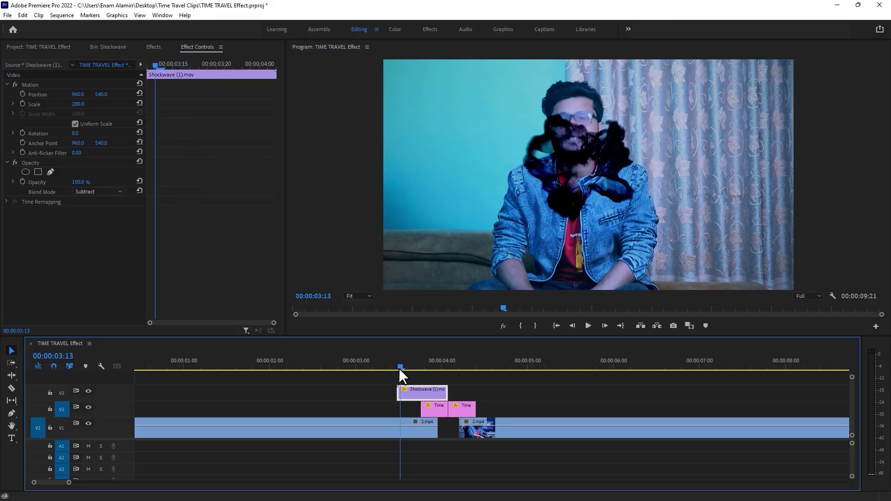
mouse_move(76, 94)
mouse_down()
mouse_move(112, 94)
mouse_move(70, 95)
mouse_up()
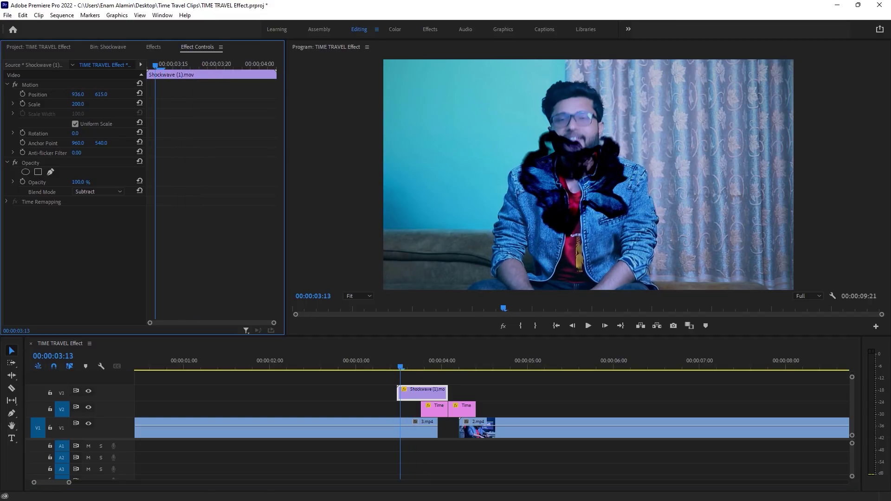
drag(405, 365, 432, 367)
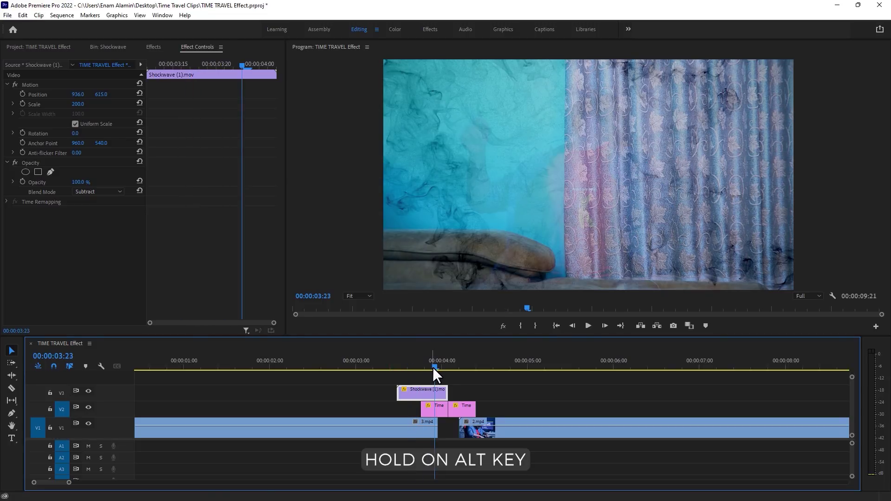
Duplicate the shockwave and Time Travel clips later and move the second shockwave to 830, 660
drag(413, 395, 463, 397)
drag(450, 365, 476, 369)
click(479, 392)
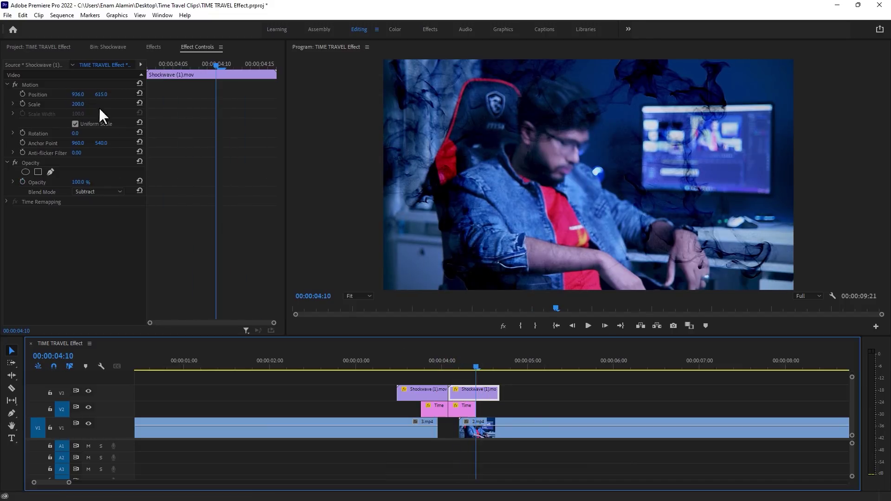
drag(78, 94, 116, 95)
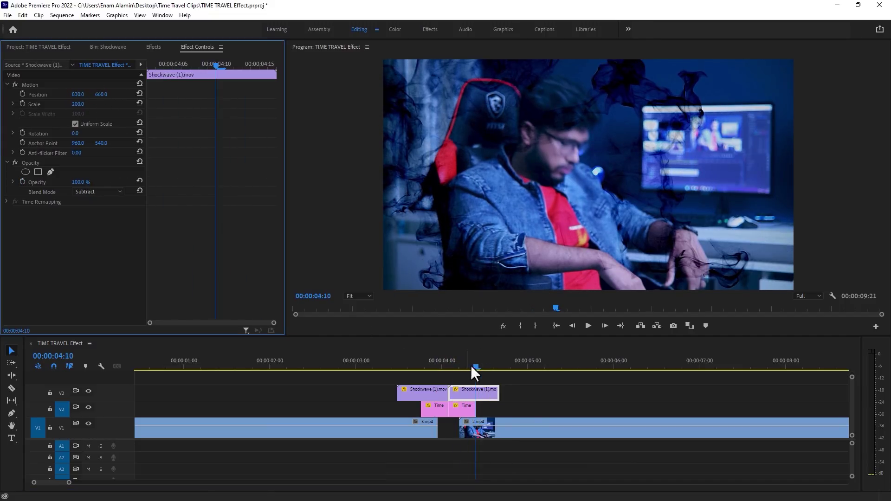
Stack a copy of the first shockwave on V4 and scale it to 100
drag(471, 365, 419, 378)
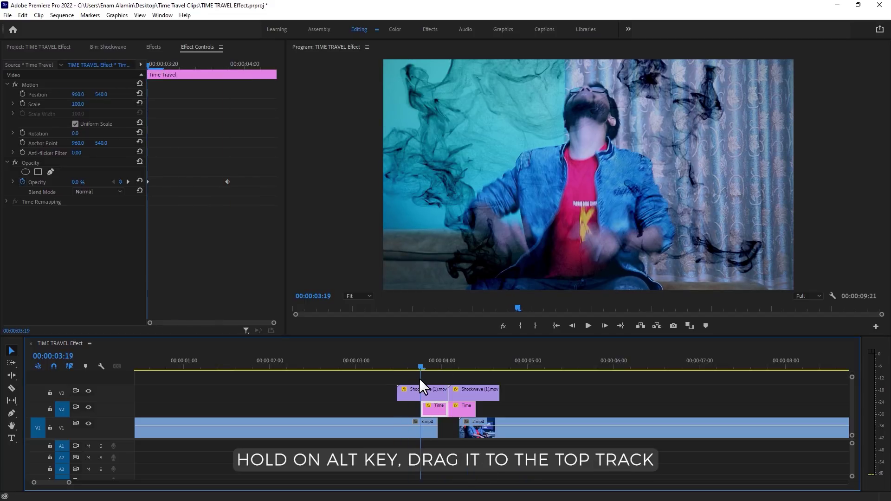
click(419, 395)
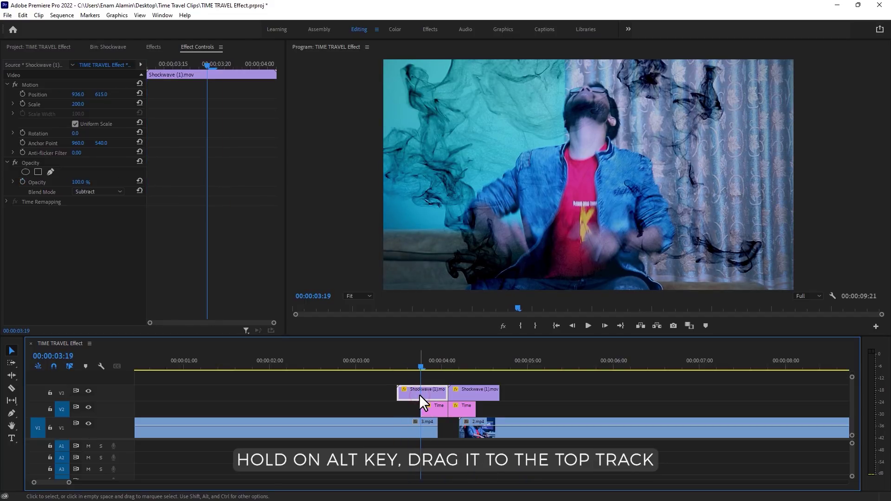
drag(416, 391, 422, 378)
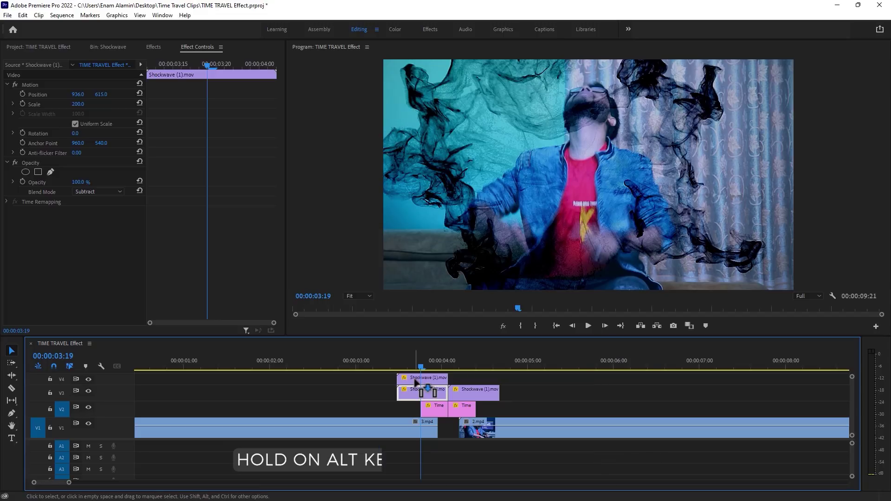
click(82, 105)
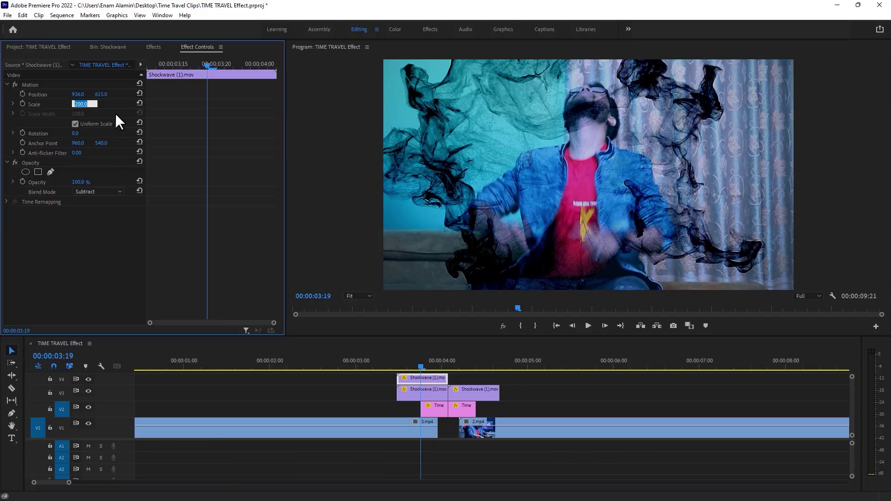
text(100)
key(Return)
click(414, 367)
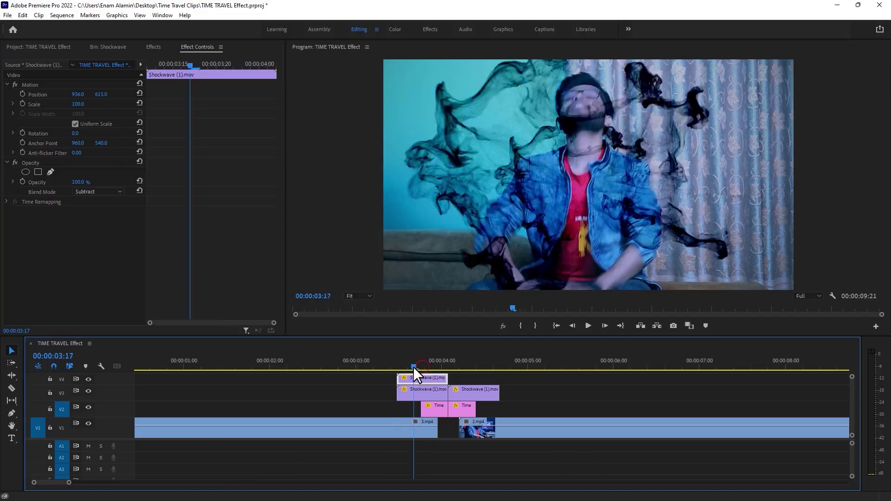
Stack a copy of the second shockwave on V4 at scale 100 and play back both bursts
drag(413, 367, 469, 378)
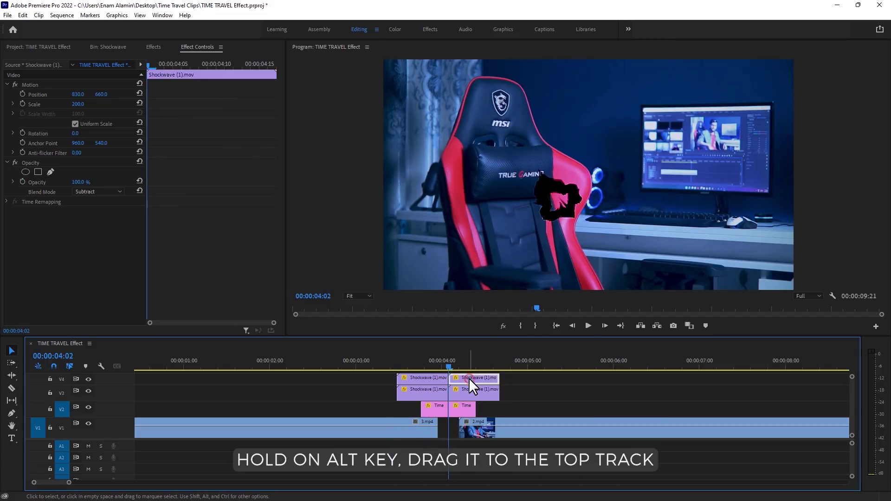
click(471, 365)
click(82, 106)
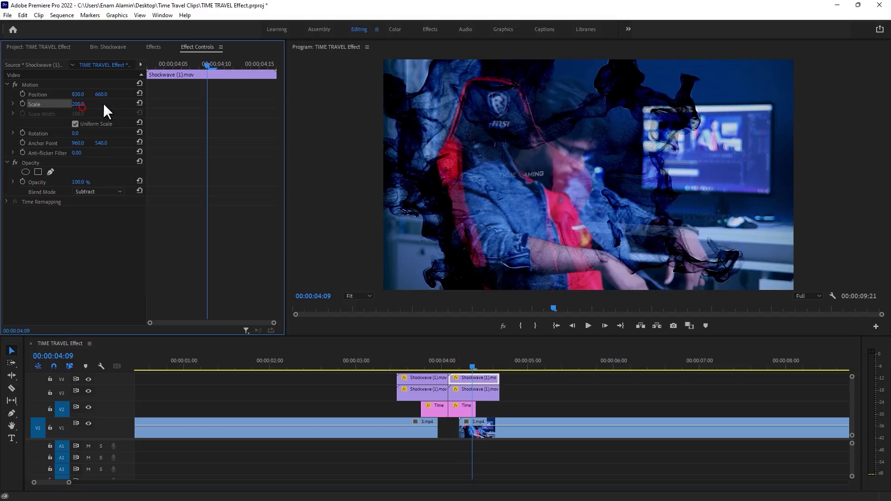
text(100)
key(Return)
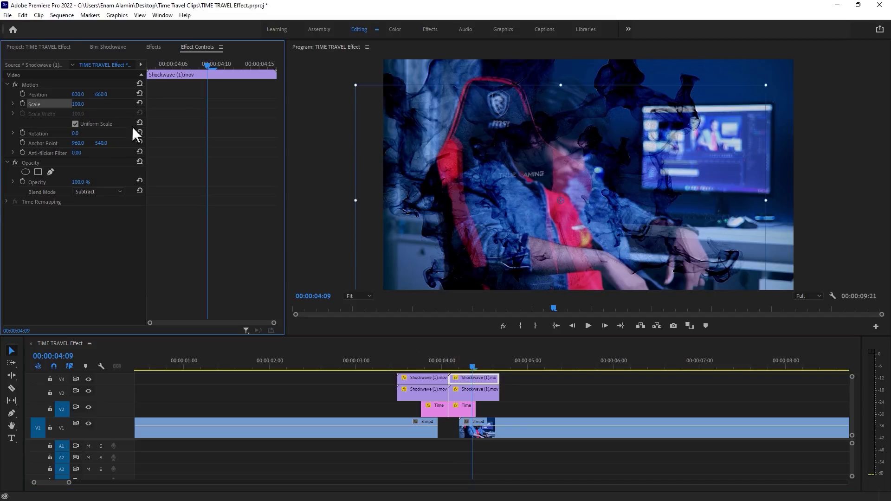
click(398, 361)
key(space)
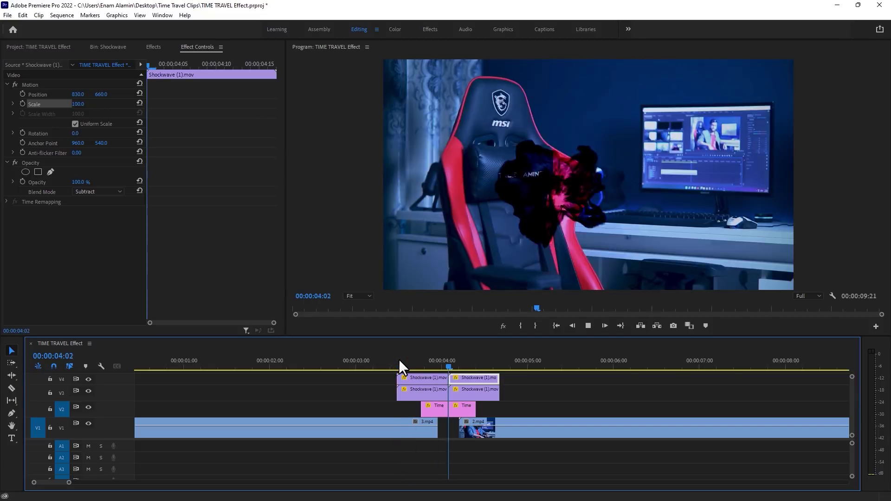
From the Sounds bin, place Surround Swoosh on A1 and Hard Hit Impact Swoosh on A2
click(392, 363)
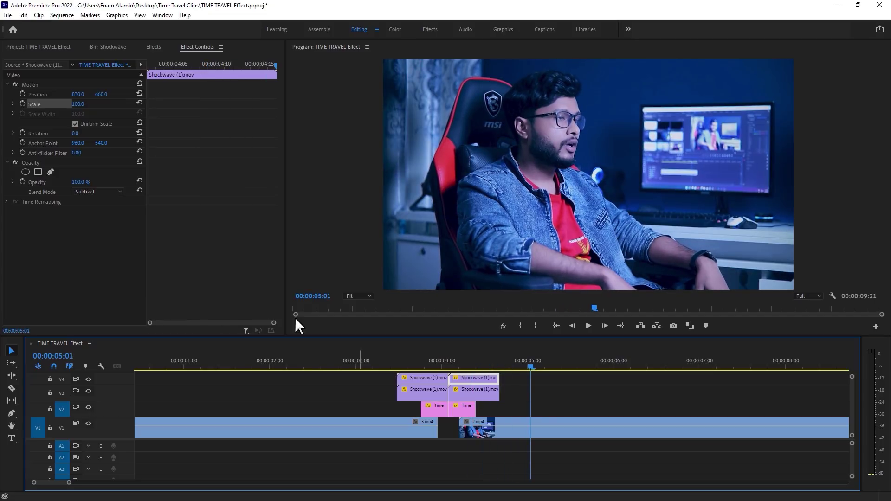
click(52, 44)
double_click(41, 130)
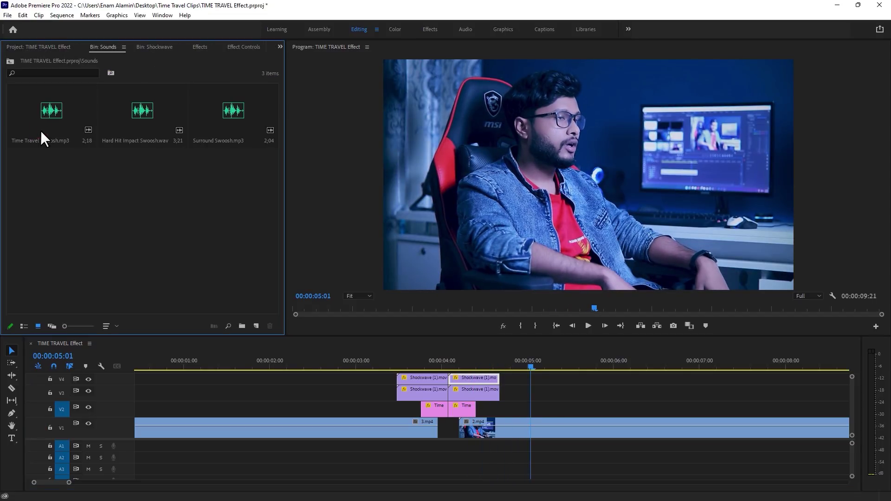
drag(222, 124, 437, 448)
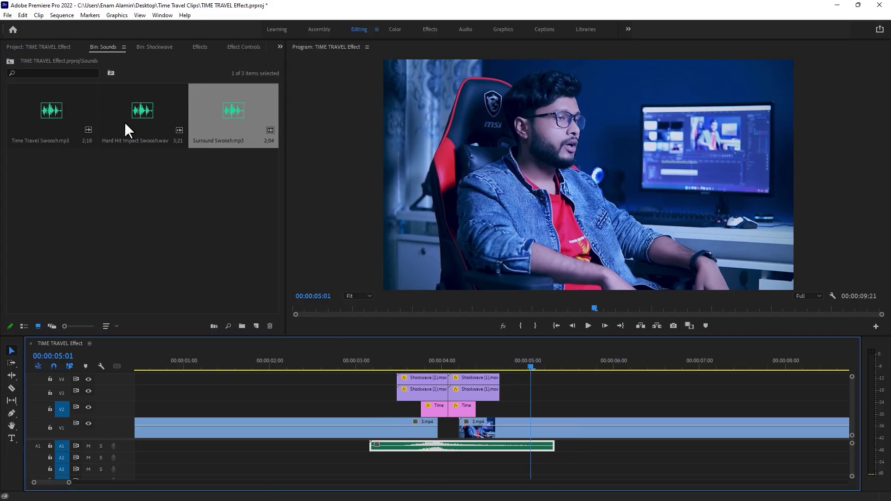
drag(127, 131, 454, 463)
Place Time Travel Swoosh on A3, trim both ends, and add Constant Power fades
key(equal)
drag(52, 114, 401, 478)
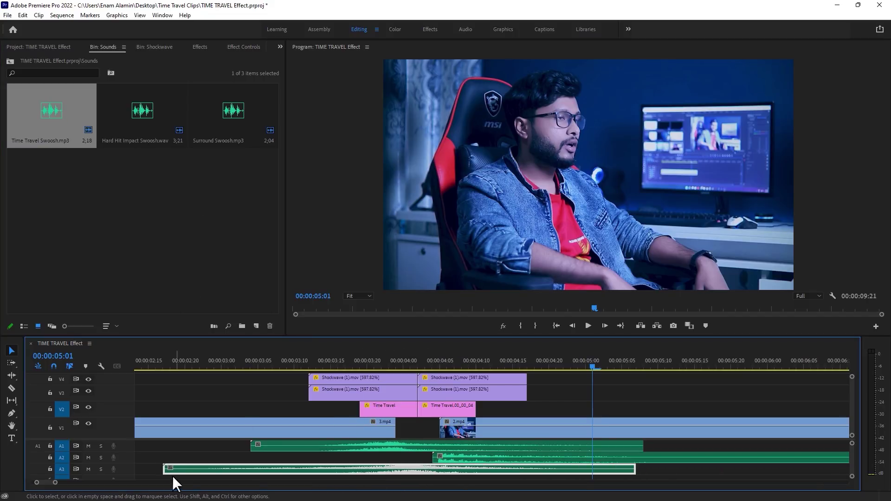
drag(164, 470, 250, 469)
drag(635, 470, 534, 470)
drag(251, 470, 310, 468)
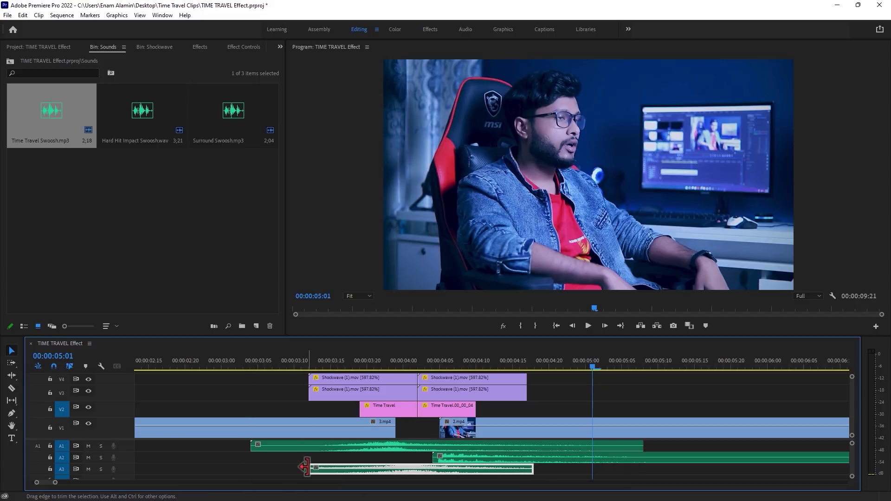
key(ctrl+shift+d)
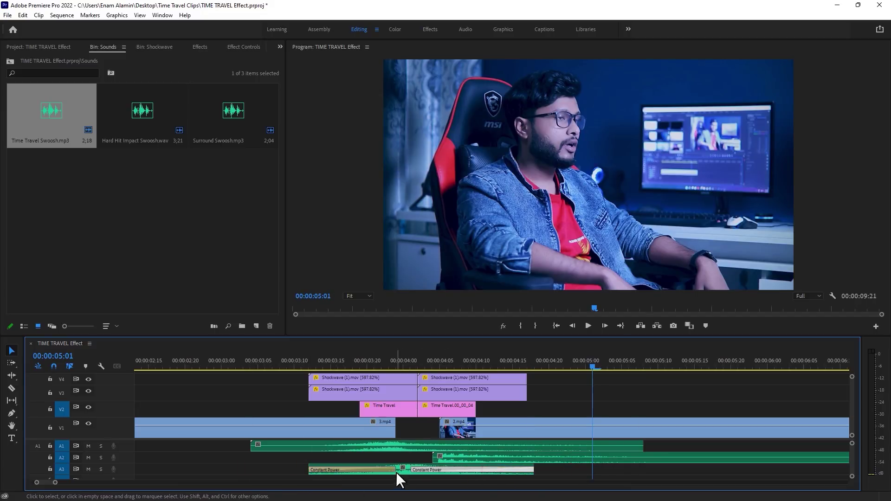
click(209, 361)
key(space)
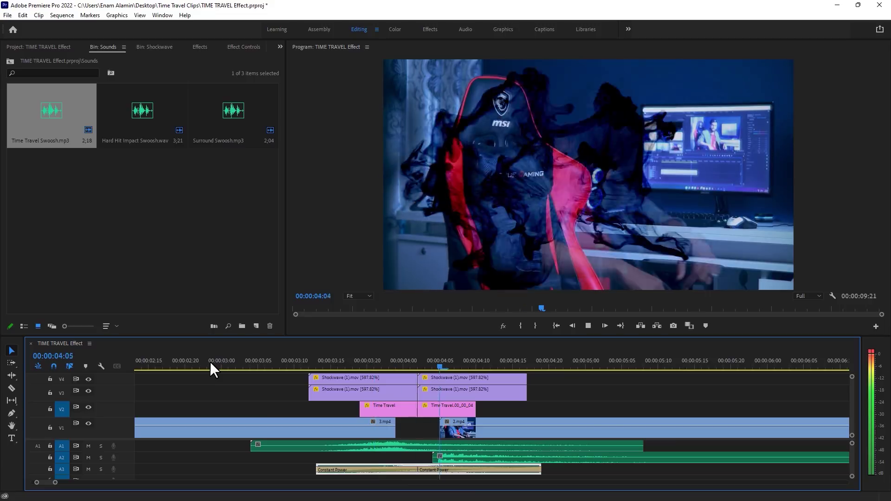
click(172, 360)
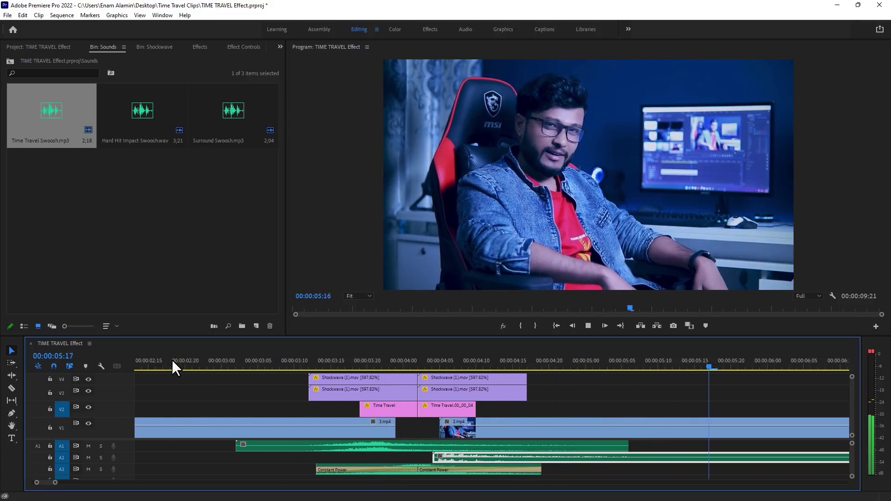
key(space)
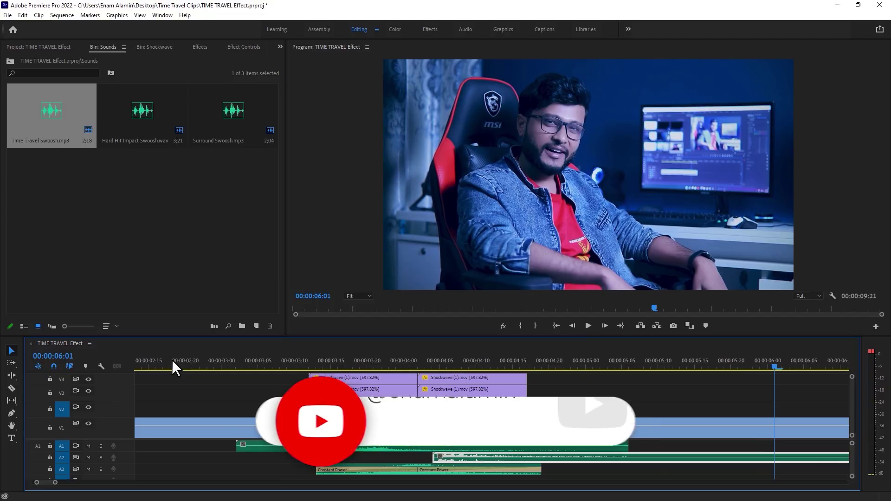